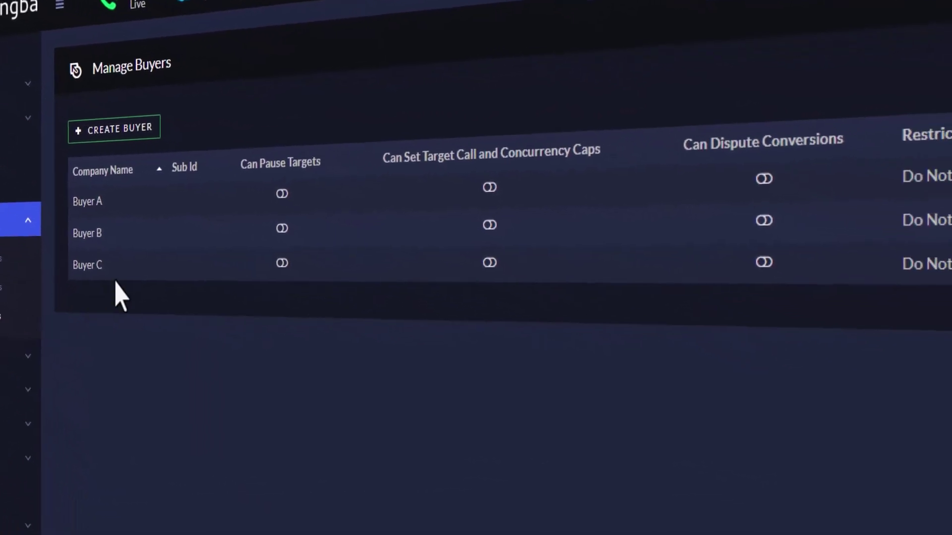
# Preview creating a buyer with pause, cap and dispute permissions and duplicate restriction set
pyautogui.click(144, 131)
pyautogui.moveTo(336, 213)
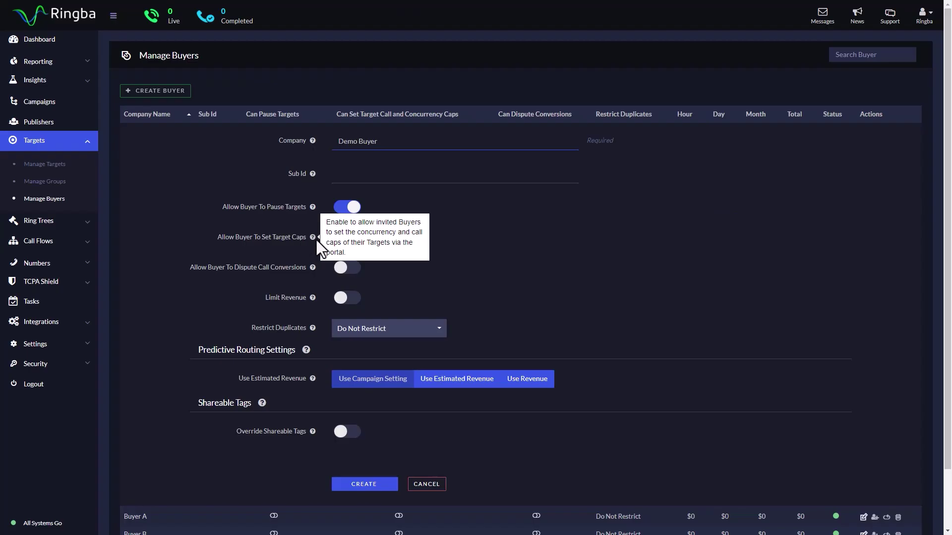
pyautogui.click(381, 393)
pyautogui.click(380, 452)
pyautogui.click(381, 512)
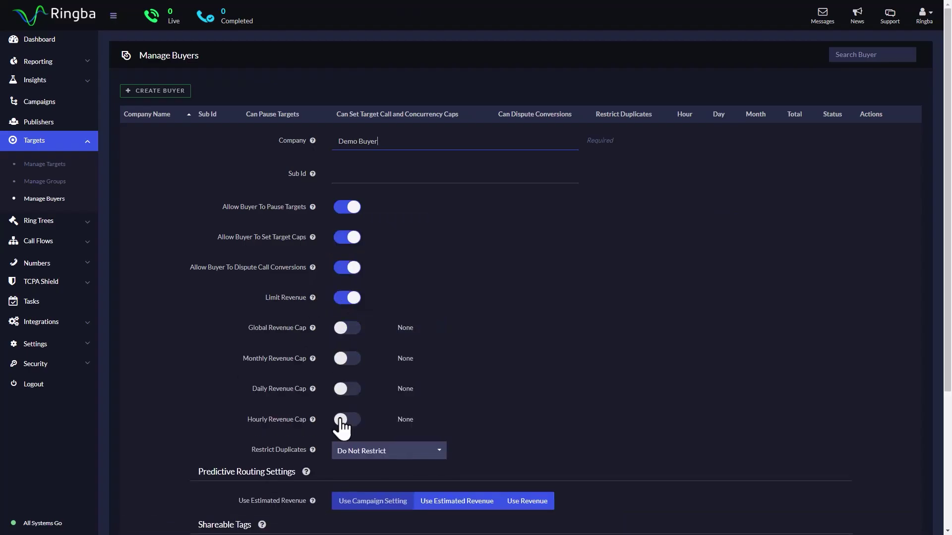
pyautogui.click(347, 298)
pyautogui.click(439, 328)
pyautogui.click(371, 359)
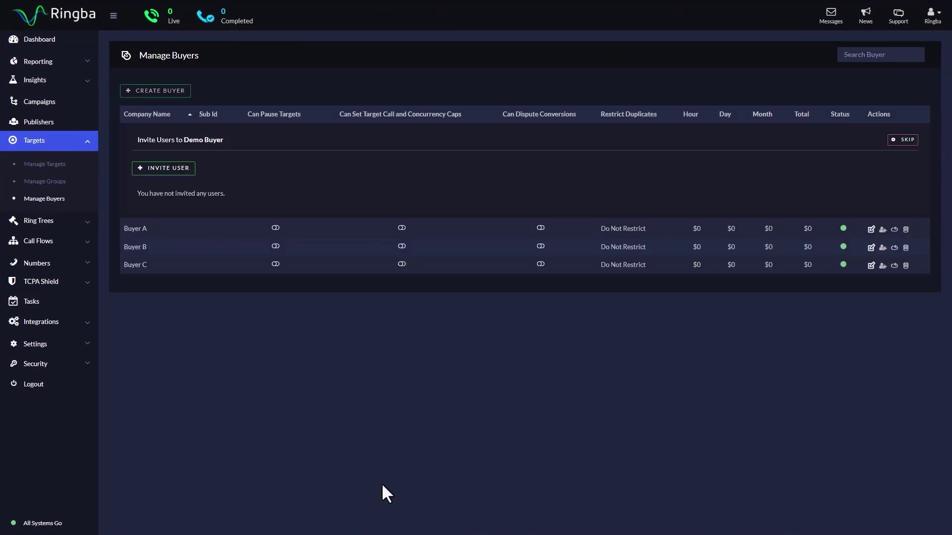
# Preview assigning the buyer to a target, inviting a buyer user and clearing report filters
pyautogui.click(164, 167)
pyautogui.click(447, 197)
pyautogui.write('dem')
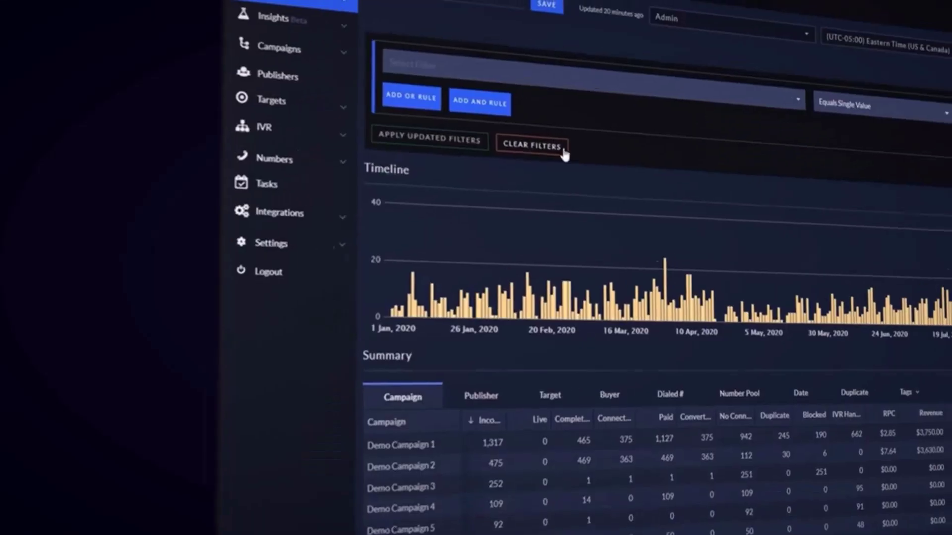
pyautogui.click(564, 155)
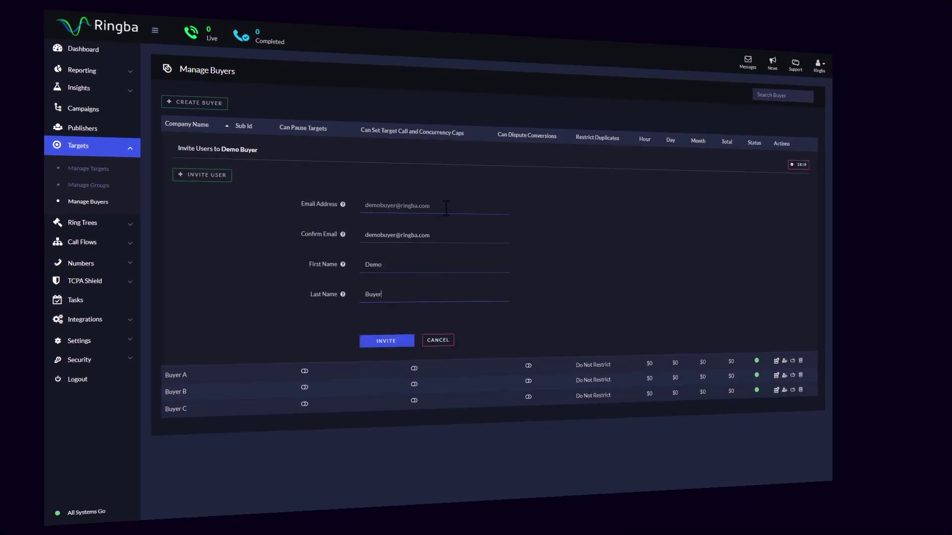
pyautogui.click(399, 351)
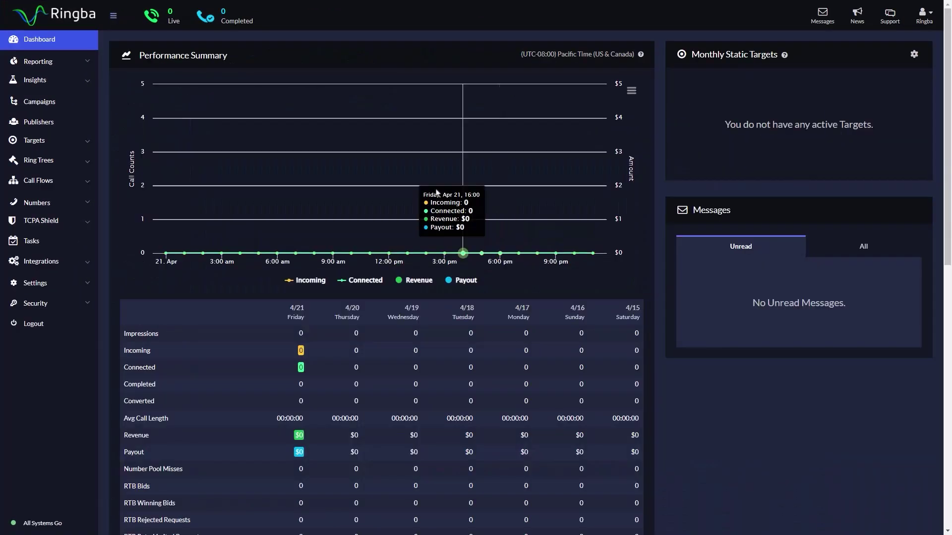
# From Manage Buyers, start a new buyer with company name 'Demo Buyer'
pyautogui.click(85, 142)
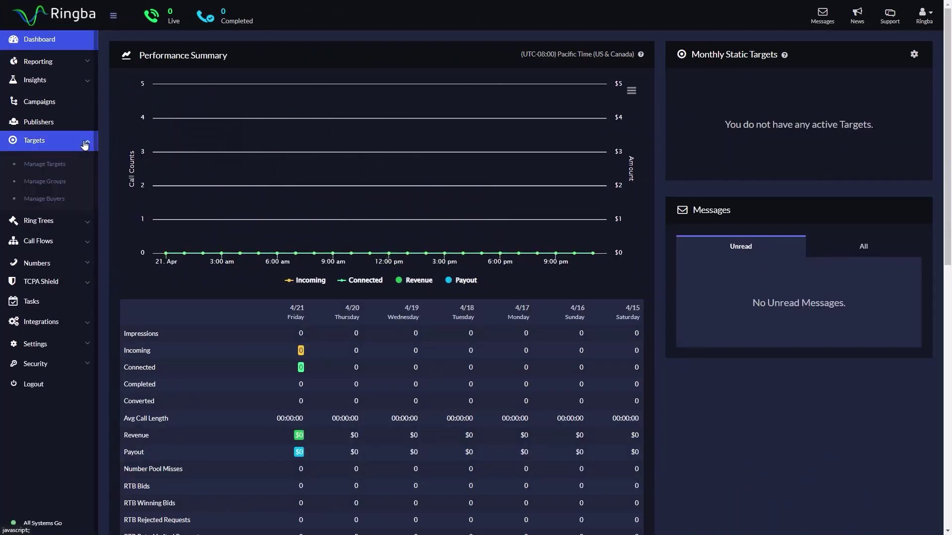
pyautogui.click(86, 203)
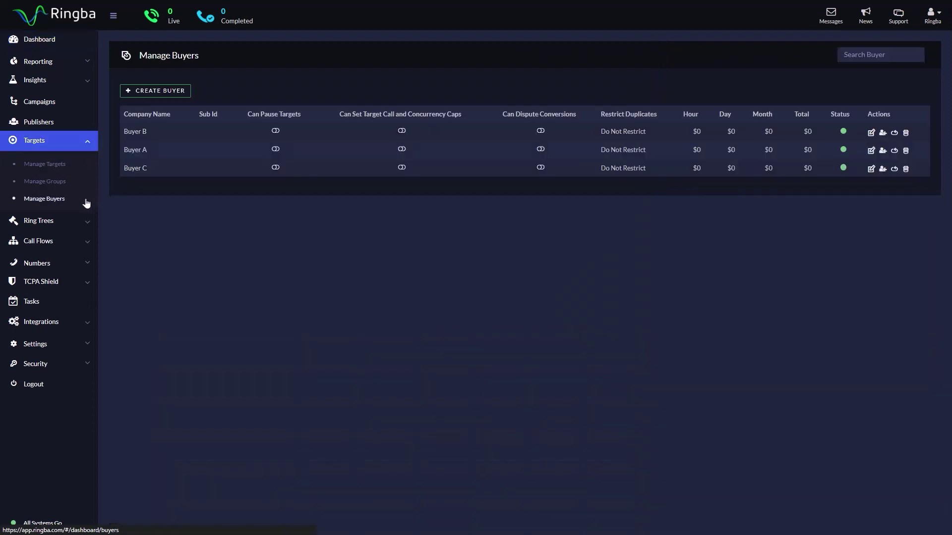
pyautogui.click(186, 92)
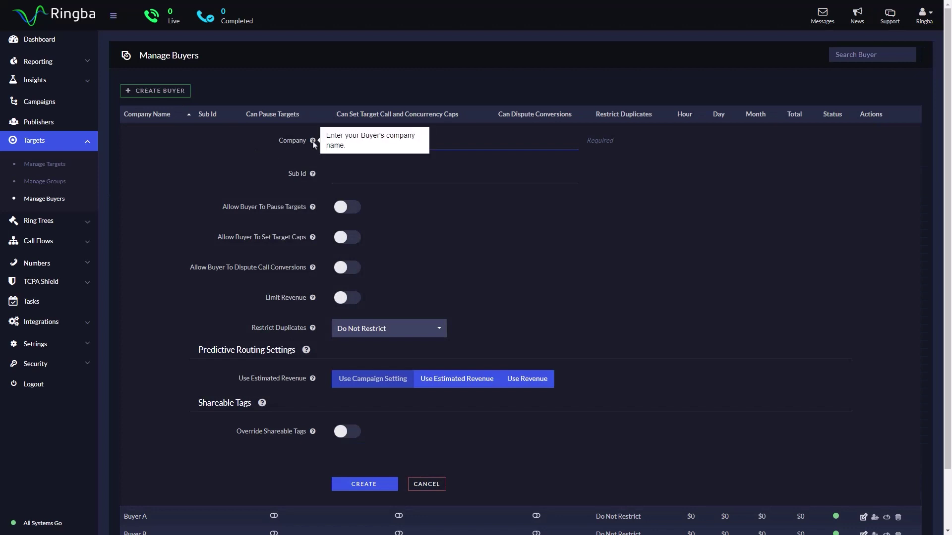
pyautogui.click(515, 143)
pyautogui.write('Demo Buyer')
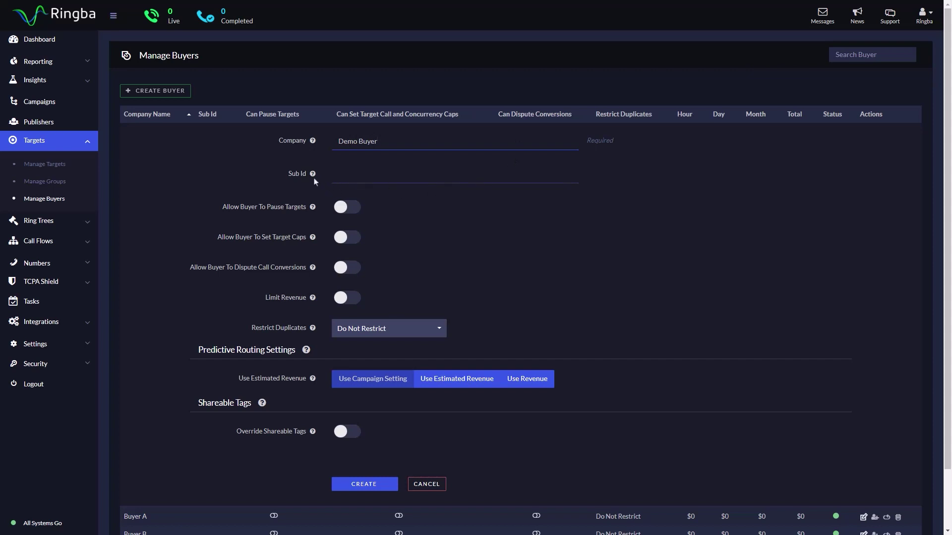
pyautogui.moveTo(314, 177)
# Switch on Allow Buyer To Pause Targets, Set Target Caps and Dispute Call Conversions
pyautogui.moveTo(314, 209)
pyautogui.click(339, 210)
pyautogui.moveTo(313, 241)
pyautogui.click(339, 240)
pyautogui.moveTo(314, 268)
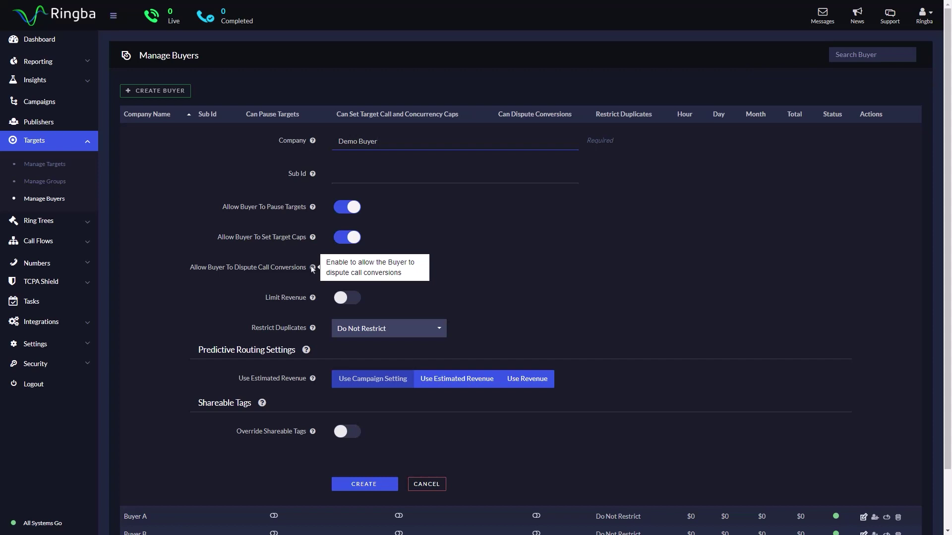
pyautogui.click(340, 271)
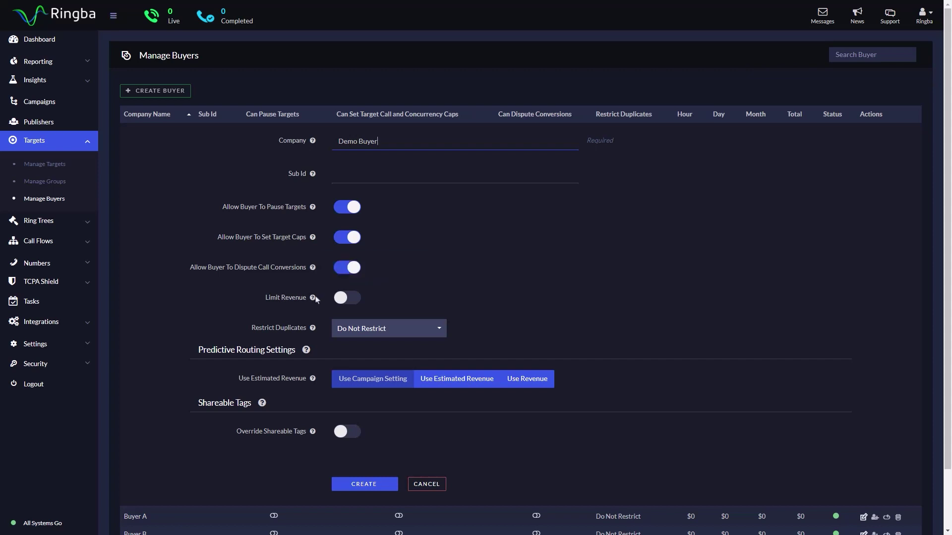
pyautogui.moveTo(314, 300)
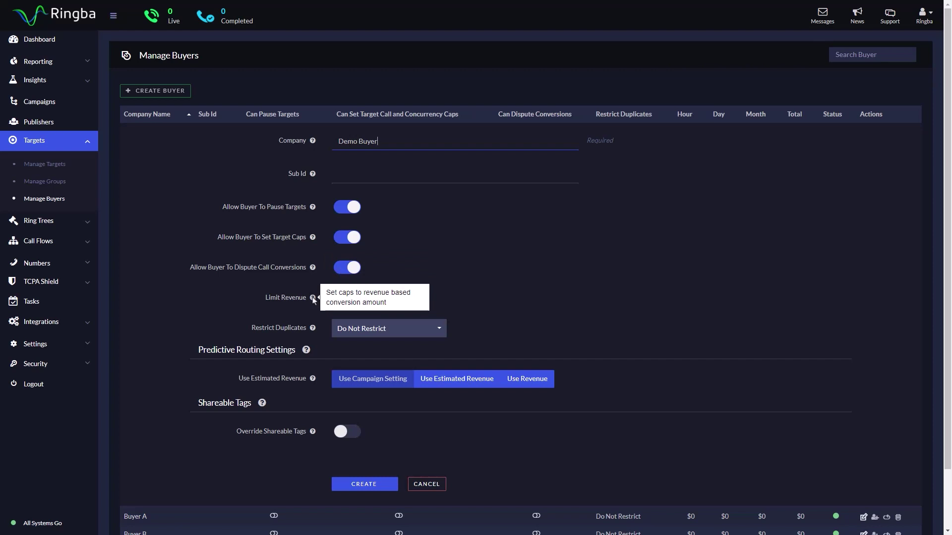
# Try Limit Revenue with a Global Revenue Cap, then switch revenue limiting back off
pyautogui.click(343, 303)
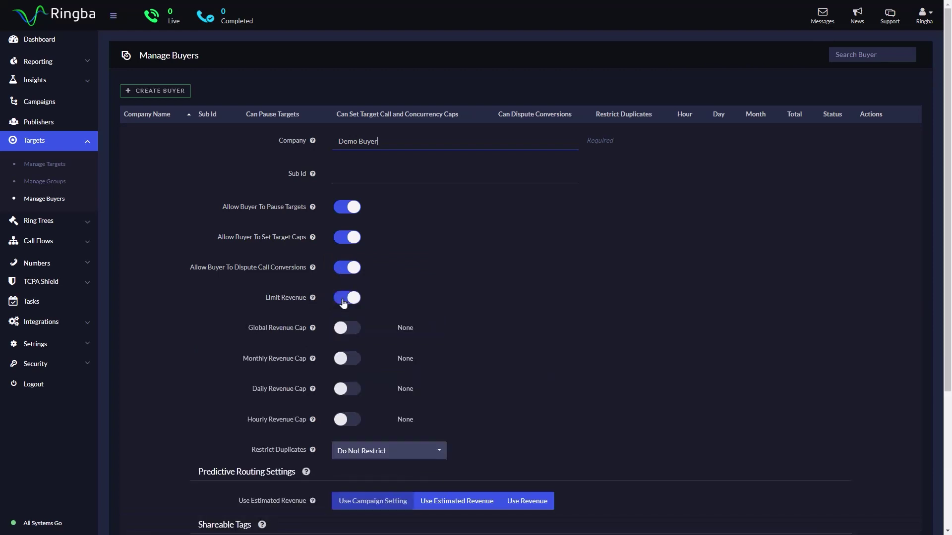
pyautogui.click(341, 332)
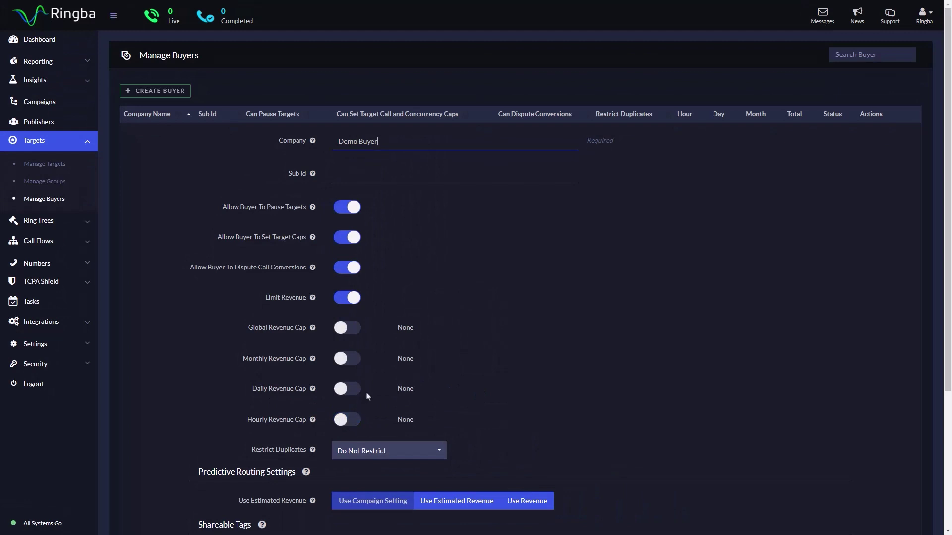
pyautogui.click(353, 303)
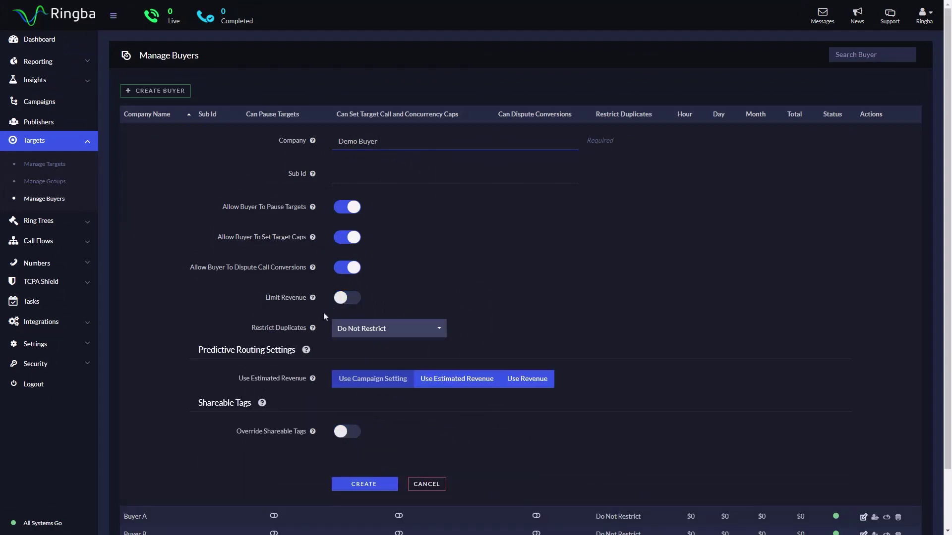
pyautogui.moveTo(313, 329)
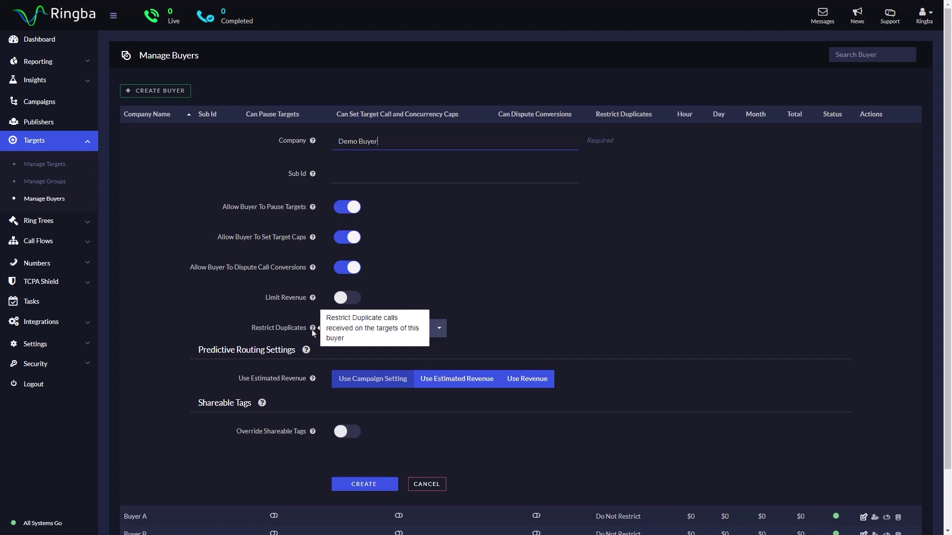
# Set Restrict Duplicates to Do Not Restrict on the Demo Buyer form
pyautogui.click(439, 330)
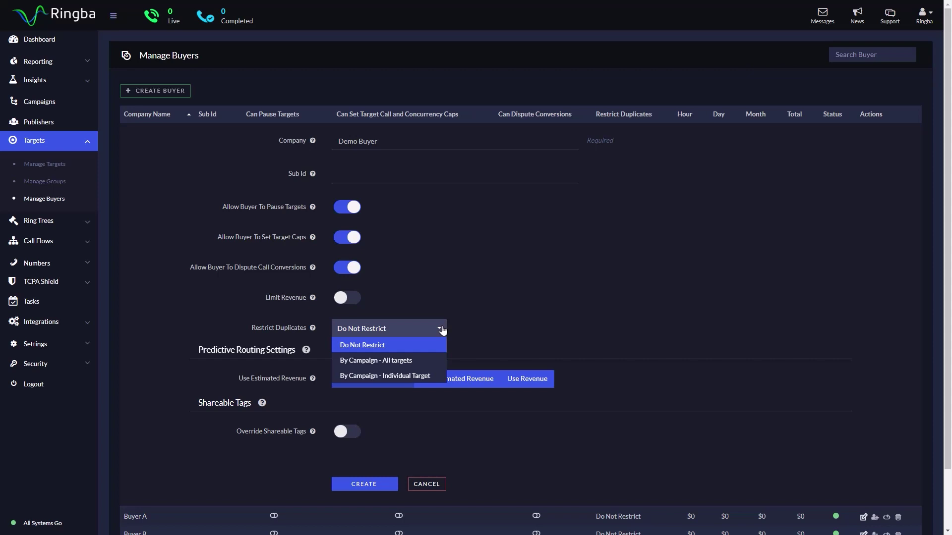
pyautogui.click(438, 362)
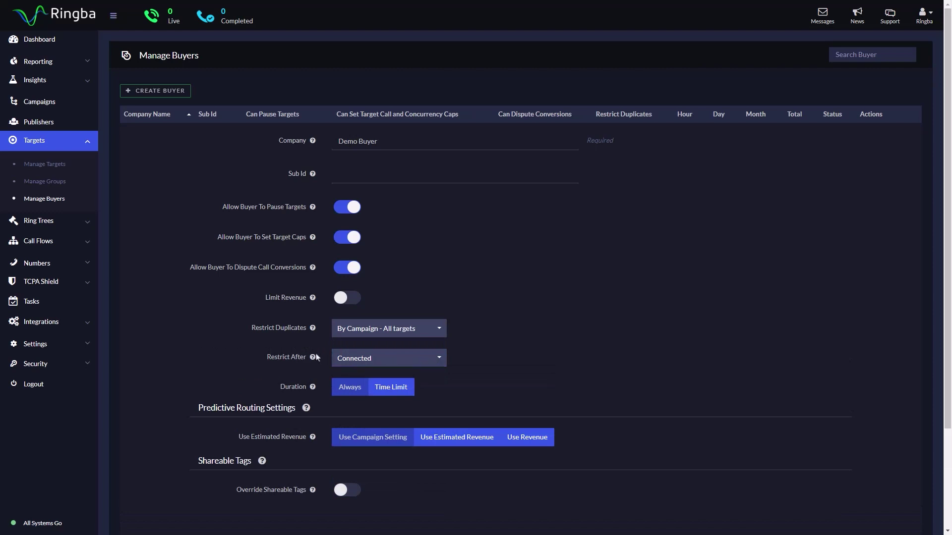
pyautogui.moveTo(314, 358)
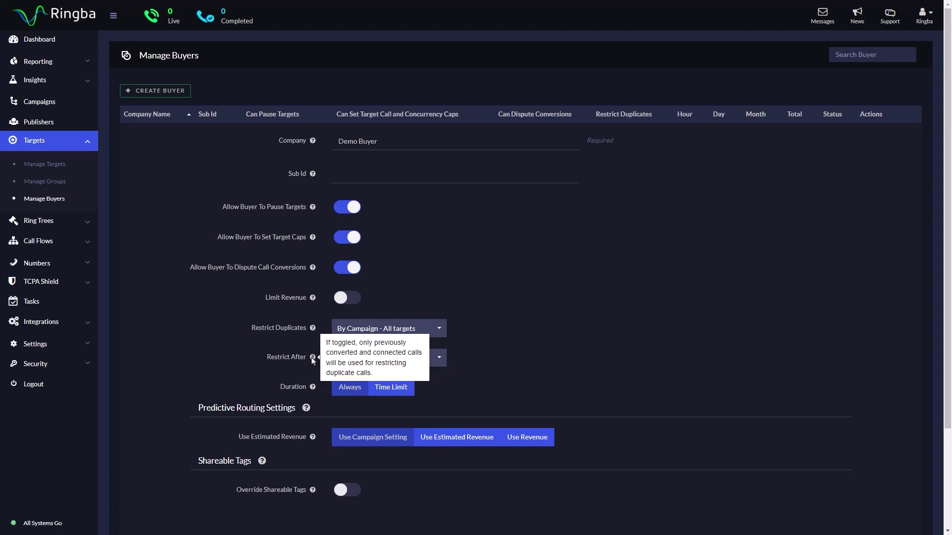
pyautogui.moveTo(313, 390)
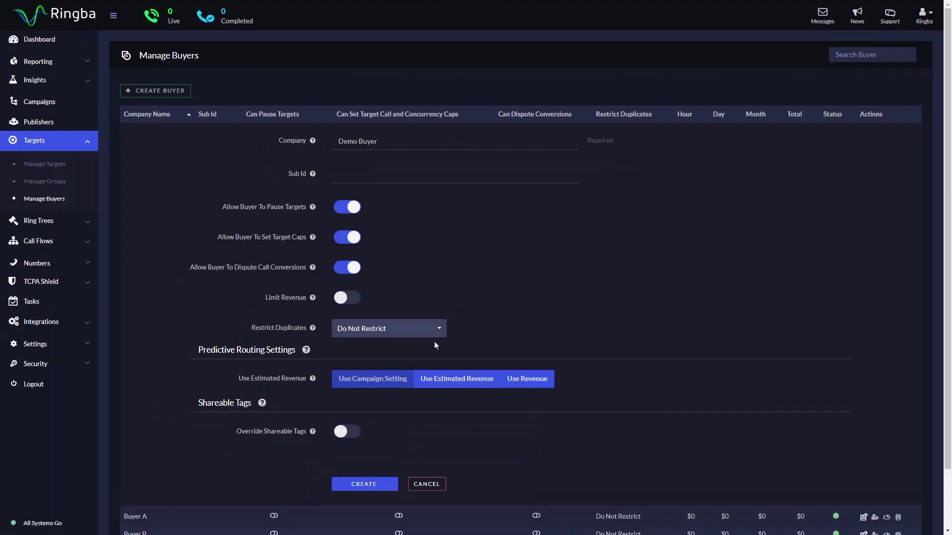
# Create Demo Buyer and invite user Demo Buyer, entering and confirming the user's e-mail
pyautogui.click(365, 484)
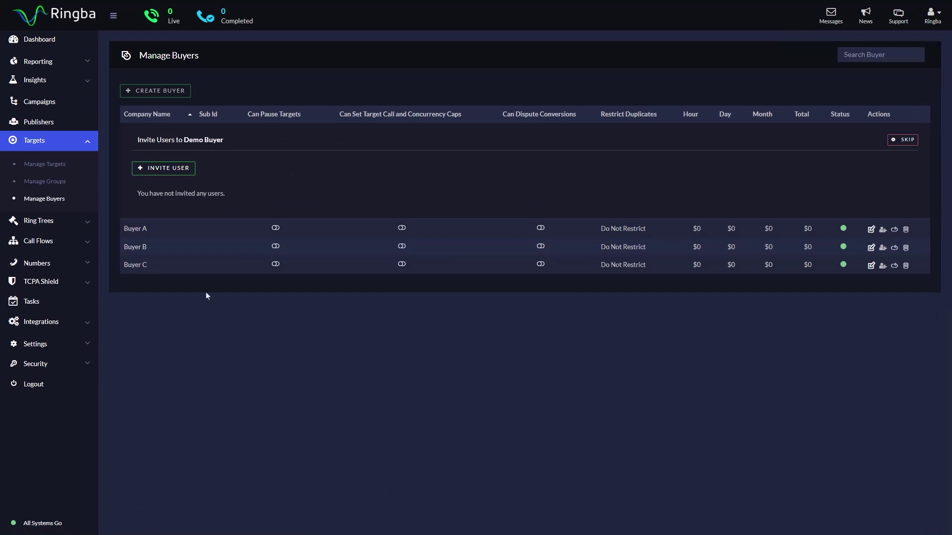
pyautogui.click(190, 176)
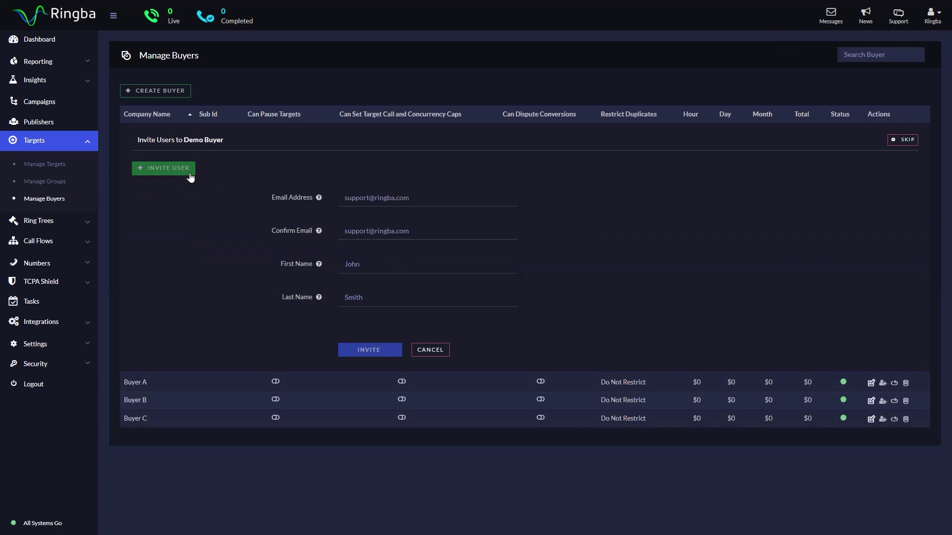
pyautogui.click(438, 199)
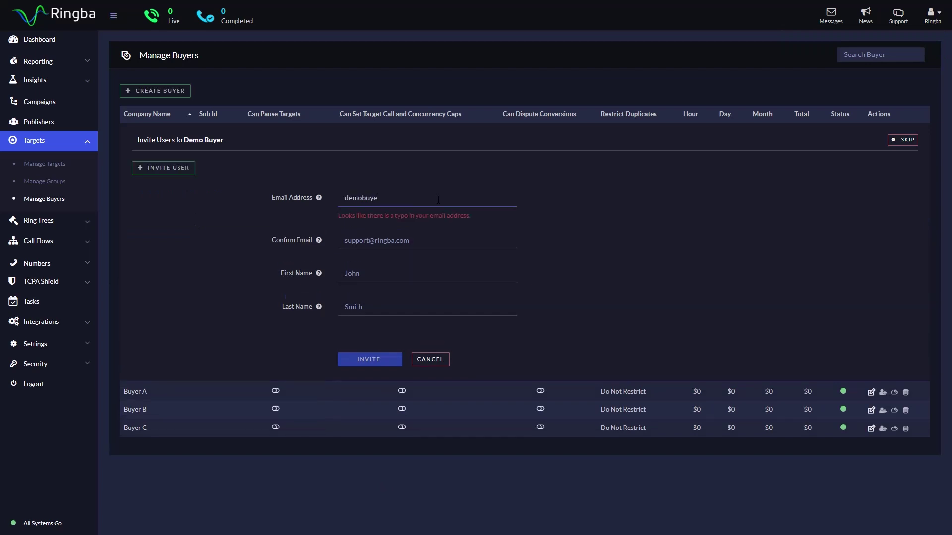
pyautogui.press('Tab')
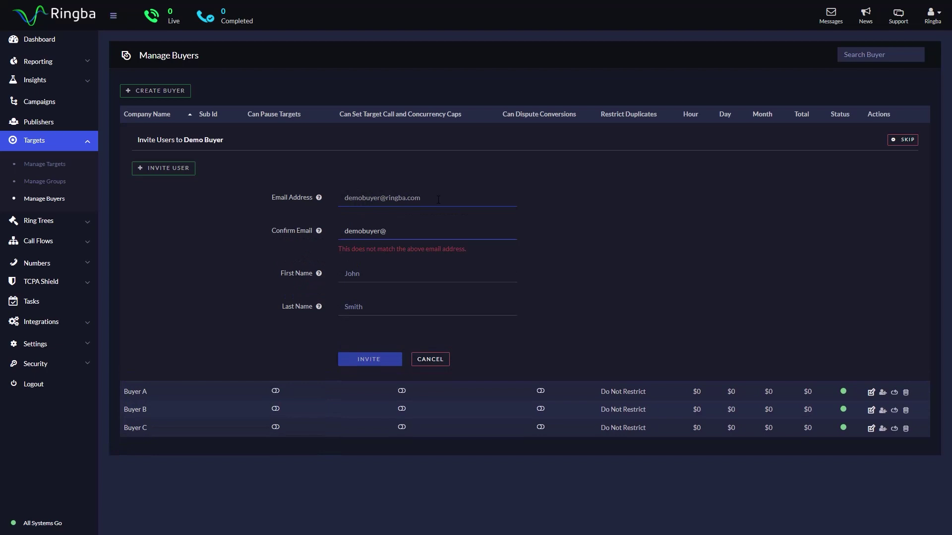
pyautogui.press('Tab')
pyautogui.write('Demo')
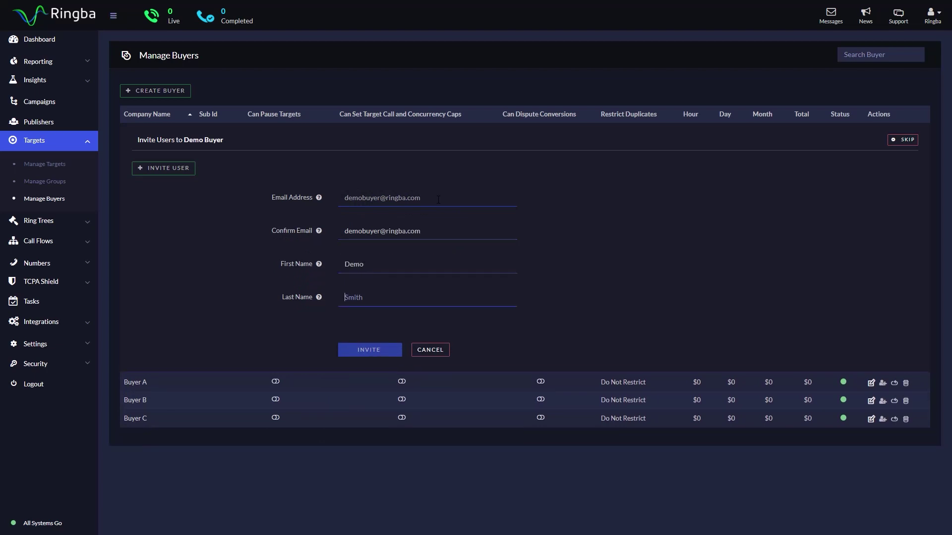
pyautogui.press('Tab')
pyautogui.write('Buyer')
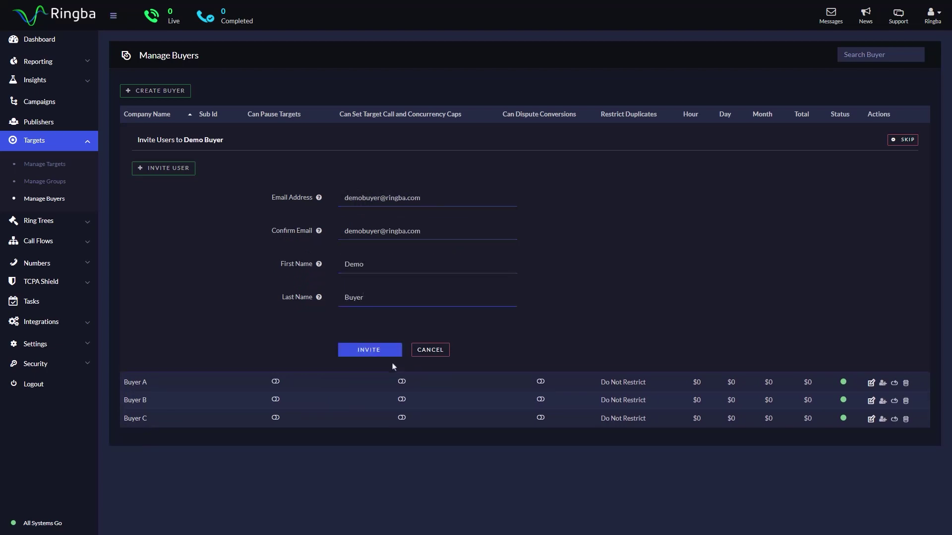
pyautogui.click(387, 355)
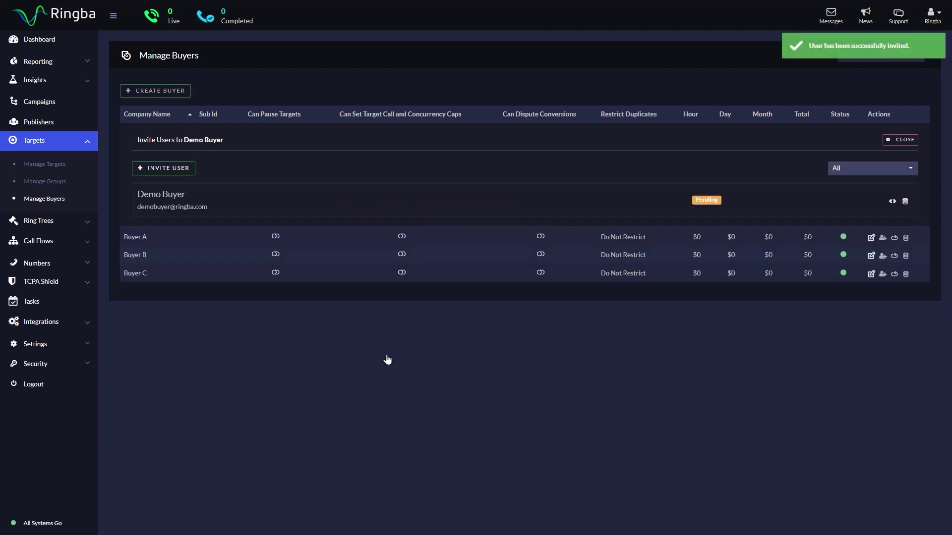
# Copy the invitation URL from the pending Demo Buyer user row
pyautogui.click(893, 204)
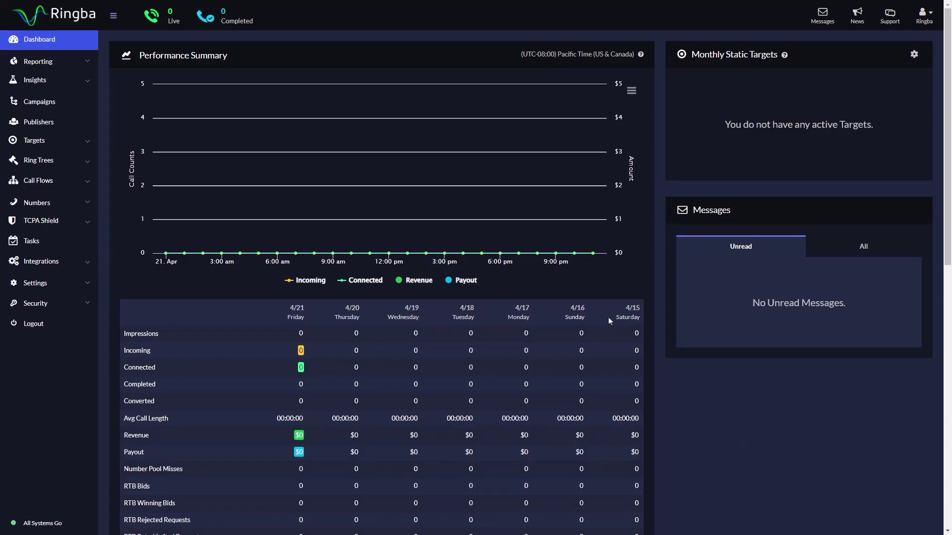
# In Manage Targets, set Target 1's buyer to Demo Buyer and update the target
pyautogui.click(79, 140)
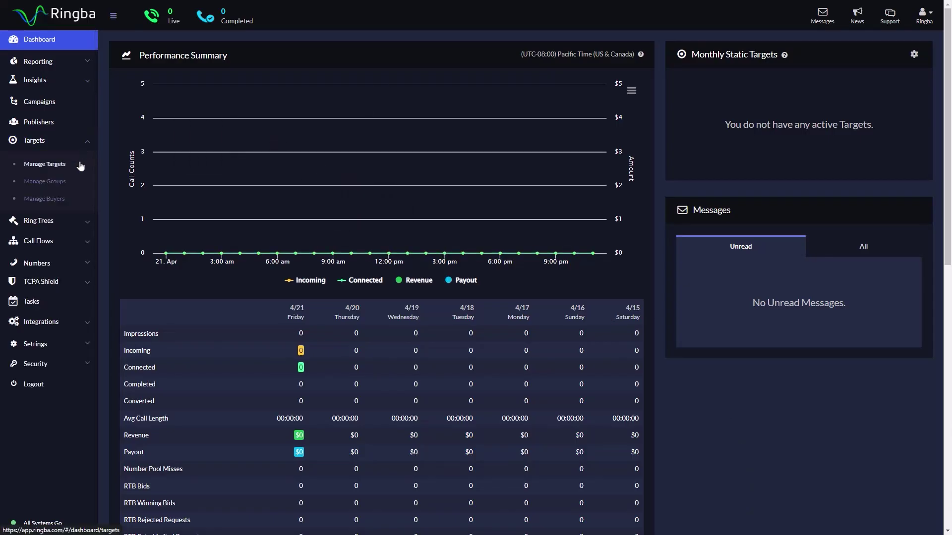
pyautogui.click(80, 166)
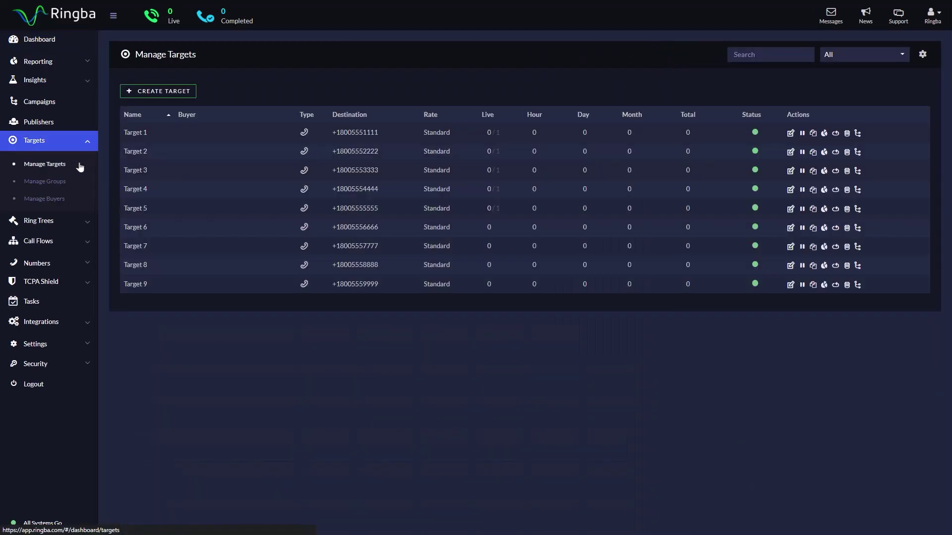
pyautogui.click(139, 136)
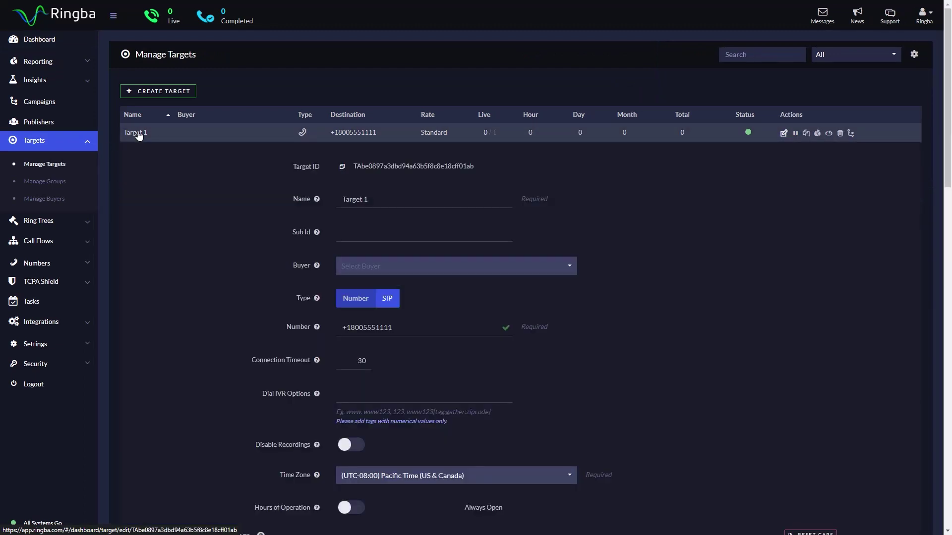
pyautogui.click(561, 268)
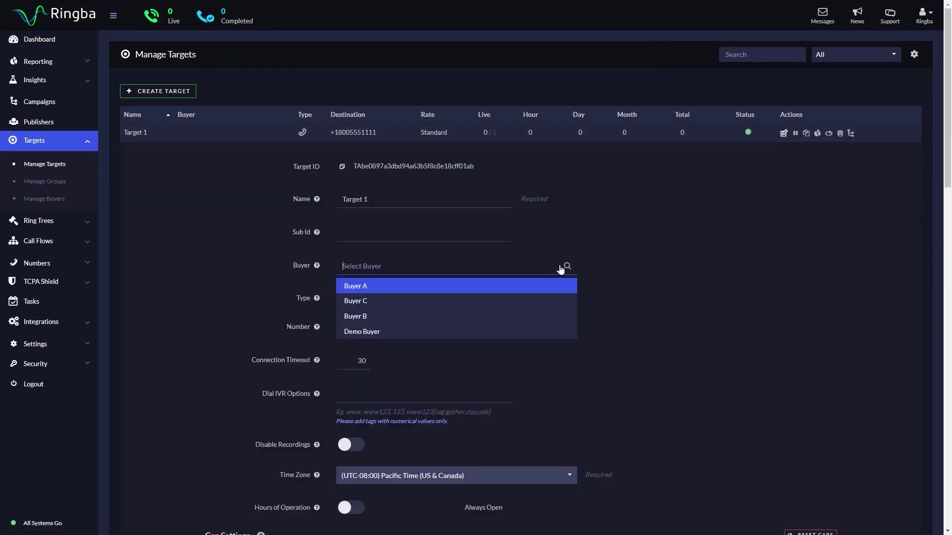
pyautogui.click(544, 332)
pyautogui.scroll(-1, 547, 333)
pyautogui.scroll(-15, 547, 333)
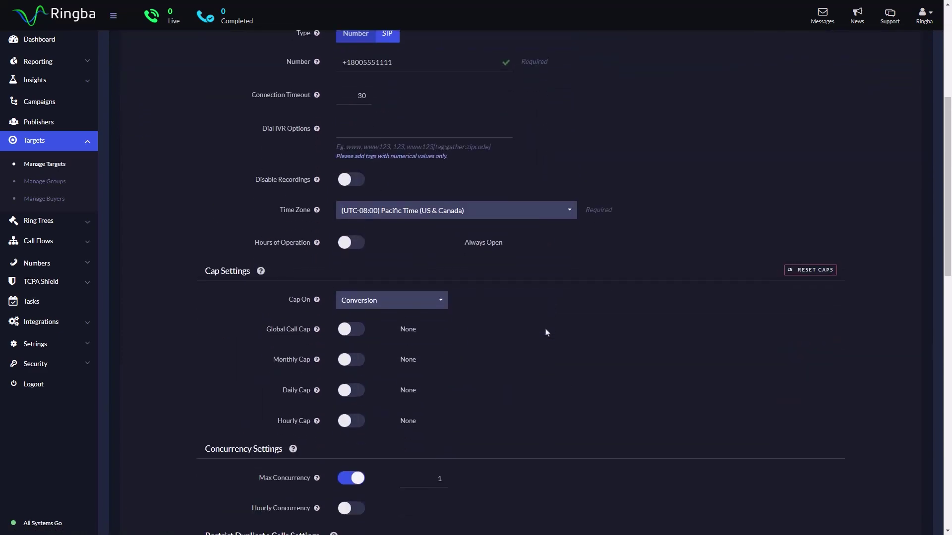
pyautogui.scroll(-4, 400, 496)
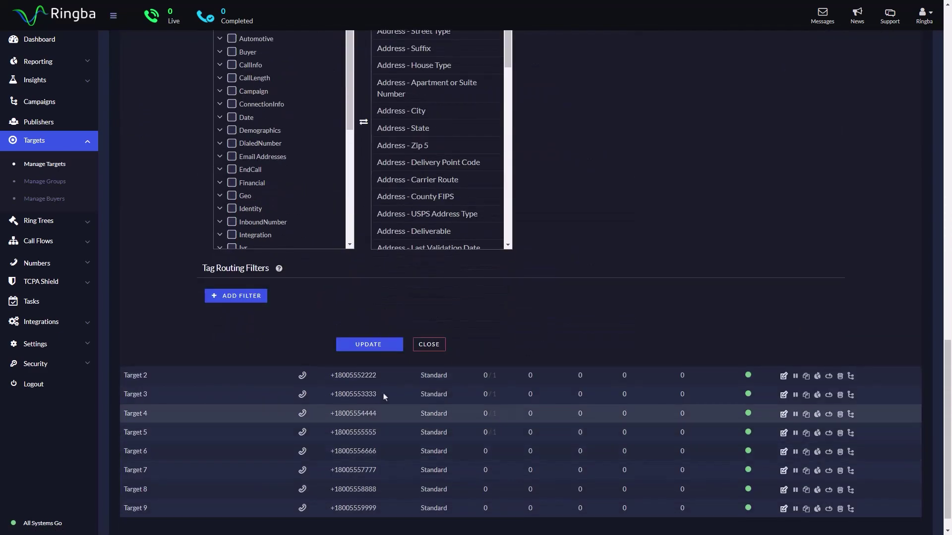
pyautogui.click(370, 344)
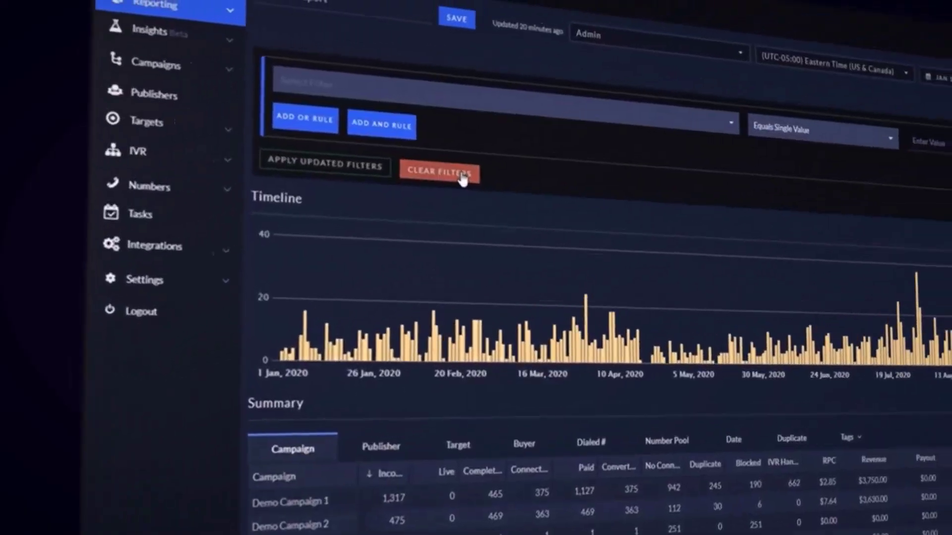
pyautogui.click(565, 136)
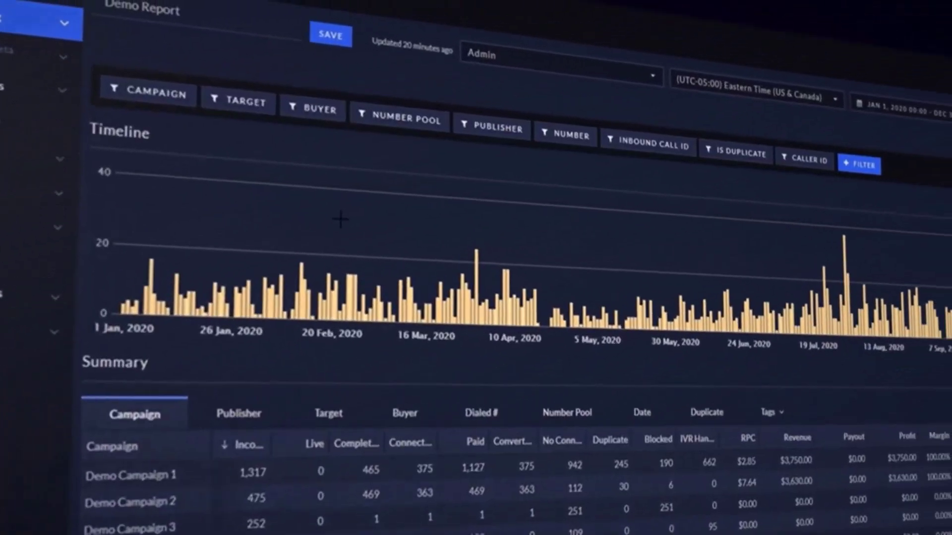